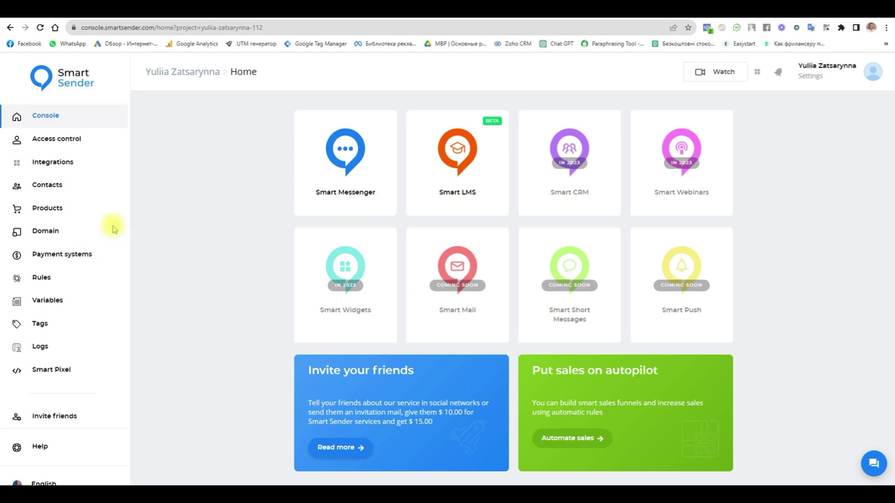
Create a String-type contact variable named 'Photo lesson'.
click(54, 305)
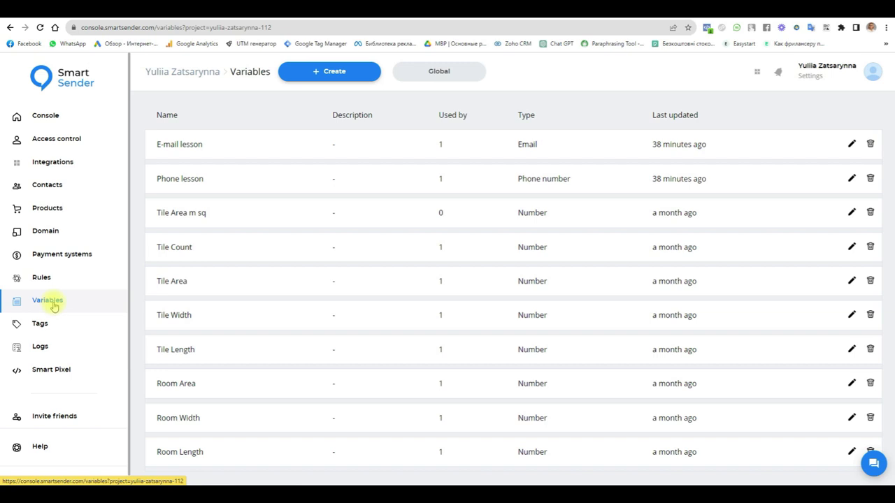
click(348, 74)
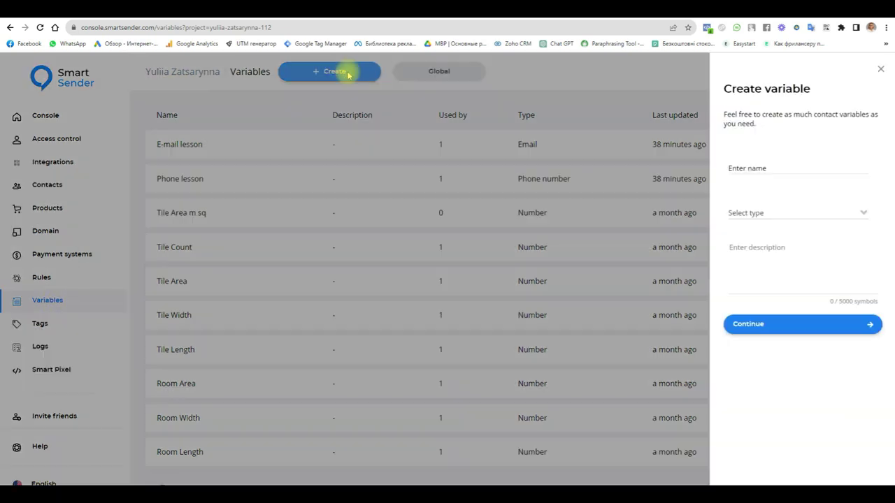
click(766, 168)
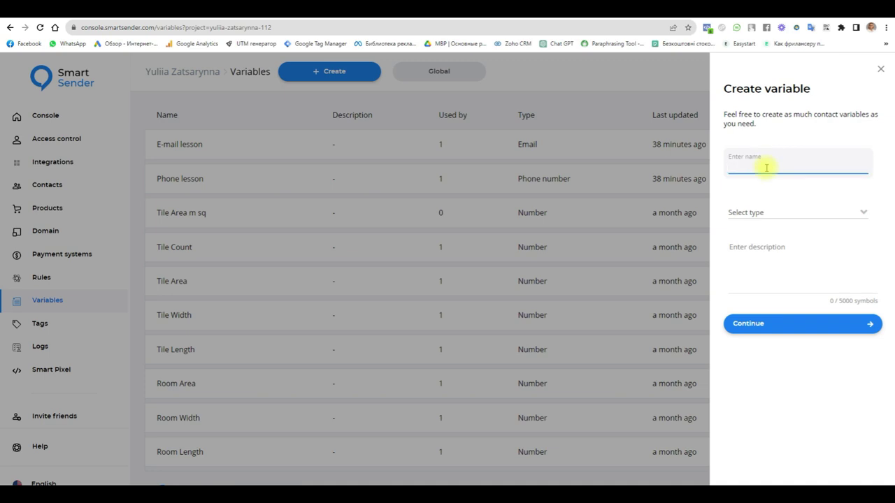
text(Photo lesson)
click(789, 214)
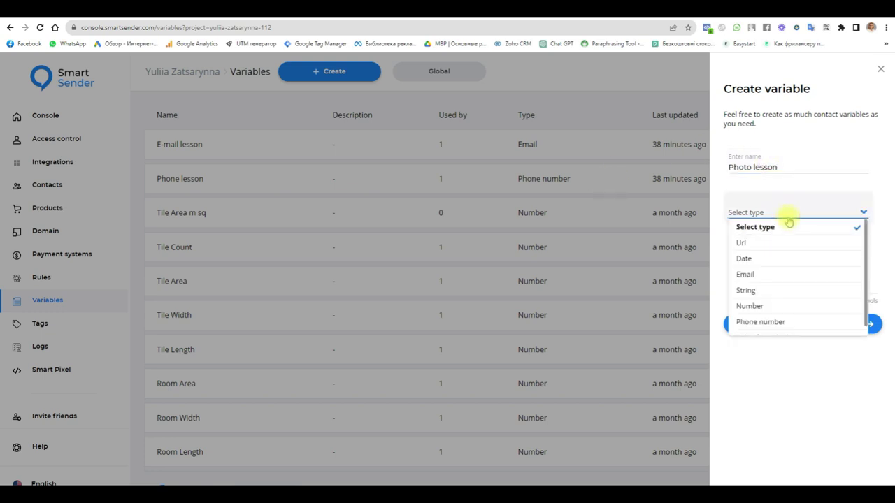
scroll(800, 278, down, 1)
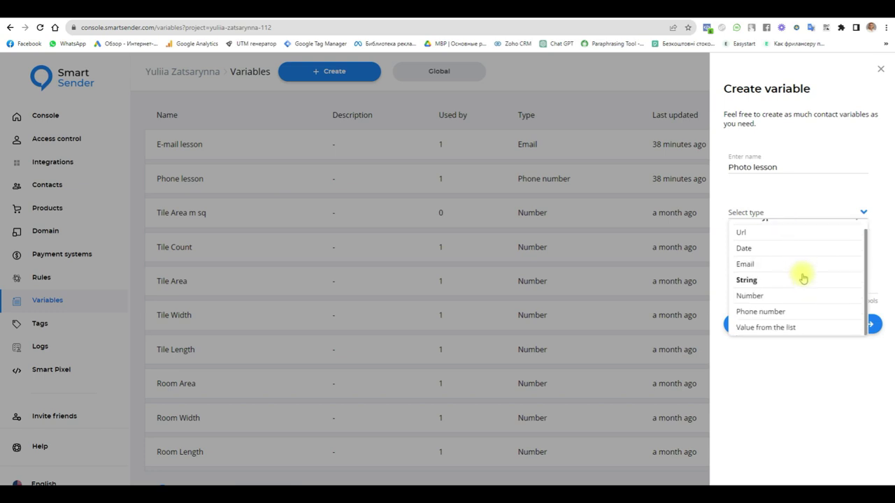
scroll(784, 286, up, 1)
click(767, 290)
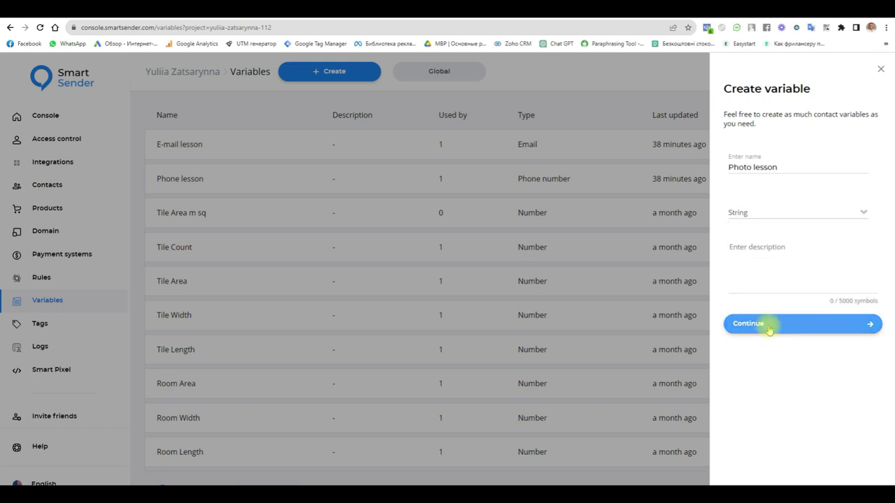
click(768, 325)
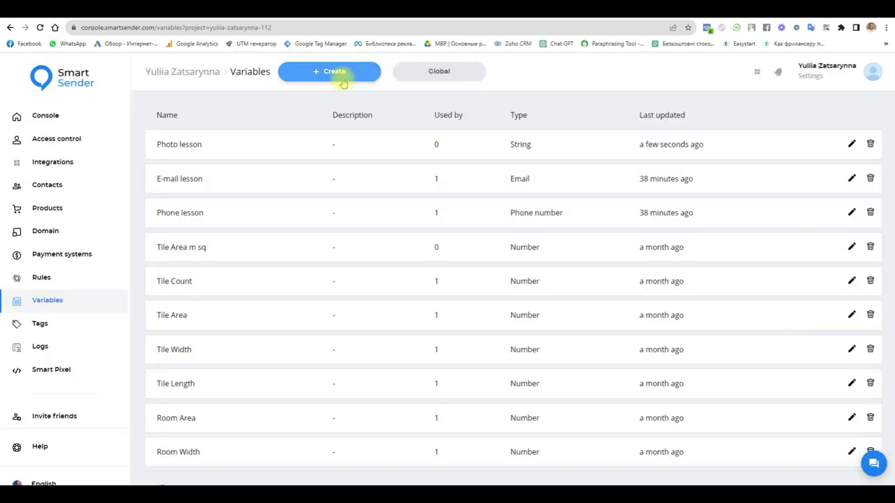
click(342, 76)
Create a Url-type contact variable named 'link lesson'.
click(745, 164)
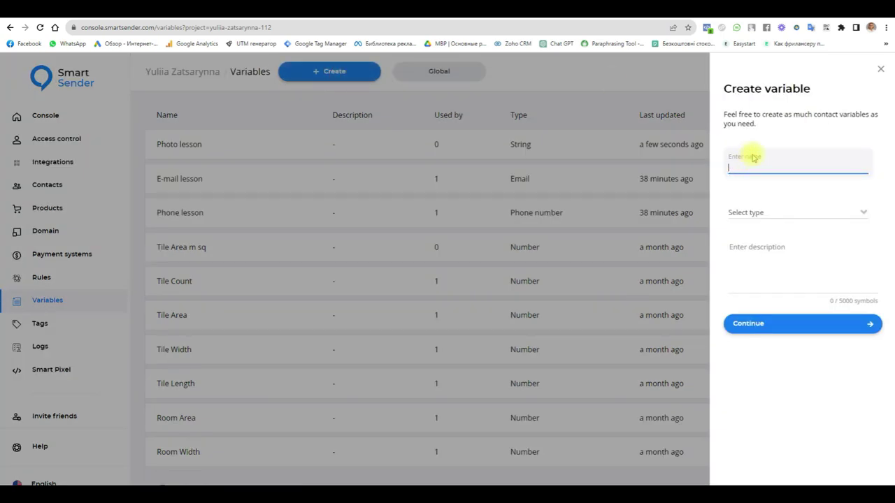
text(link lesson)
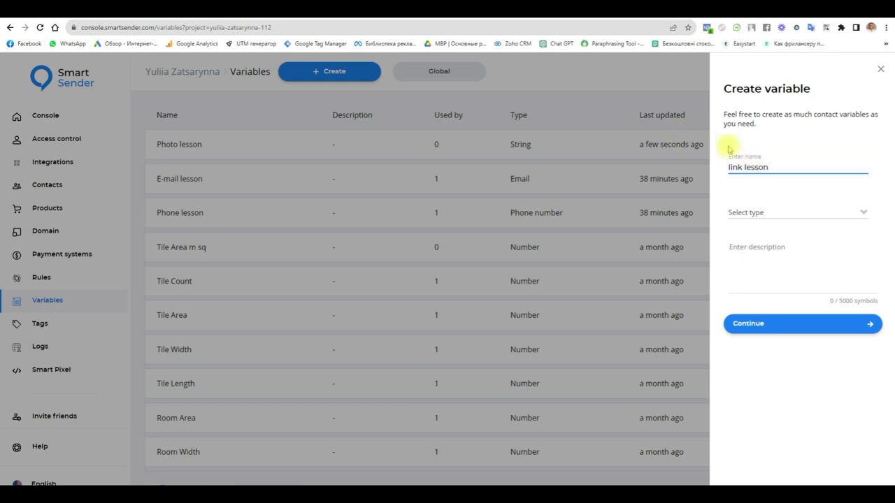
click(765, 213)
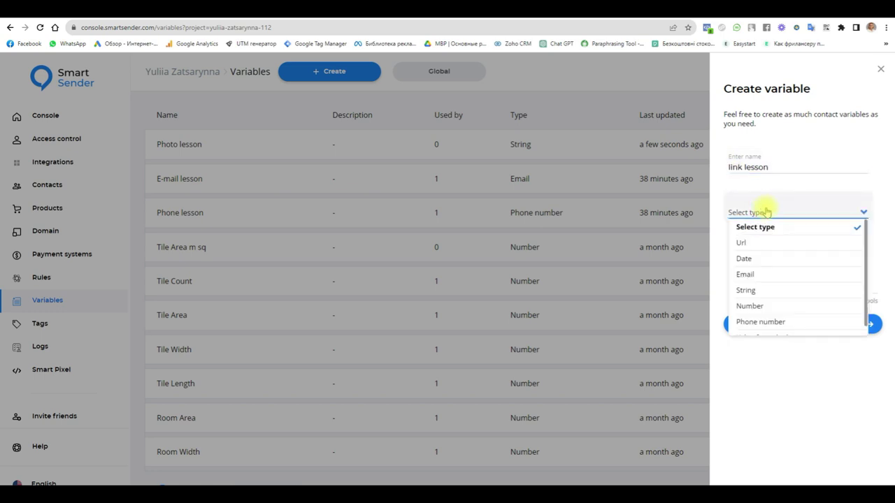
click(753, 245)
click(780, 323)
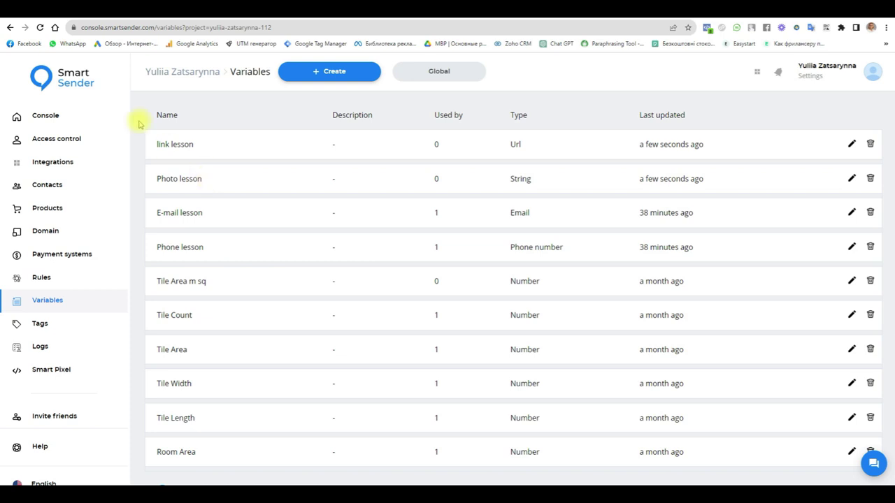
Create a Smart Messenger funnel named 'Photo' and open its flow editor.
click(55, 119)
click(345, 154)
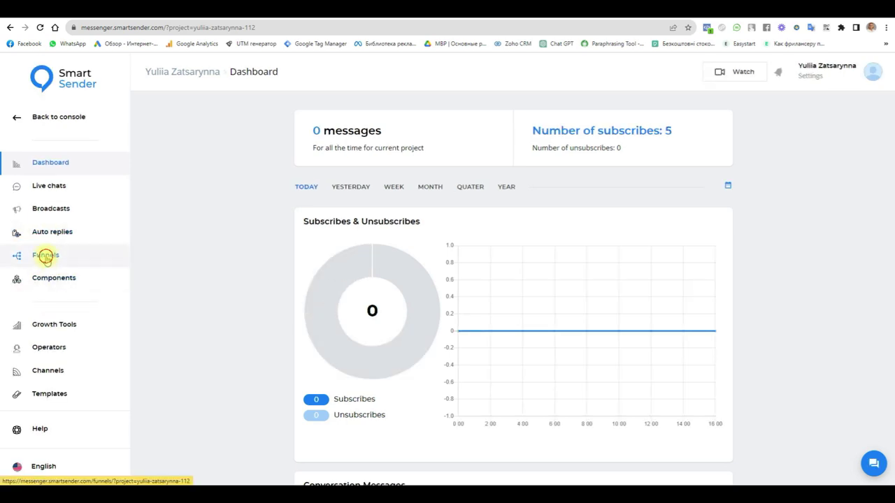
click(44, 255)
click(331, 72)
click(379, 260)
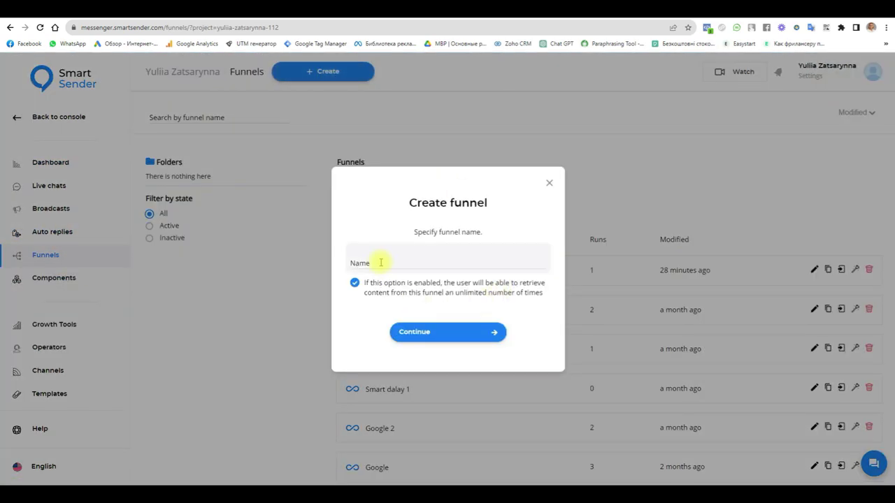
text(P)
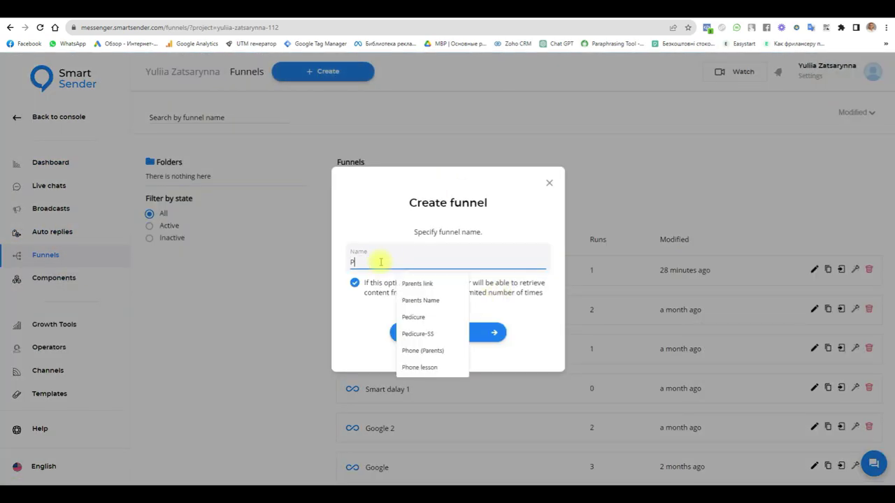
text(hoto)
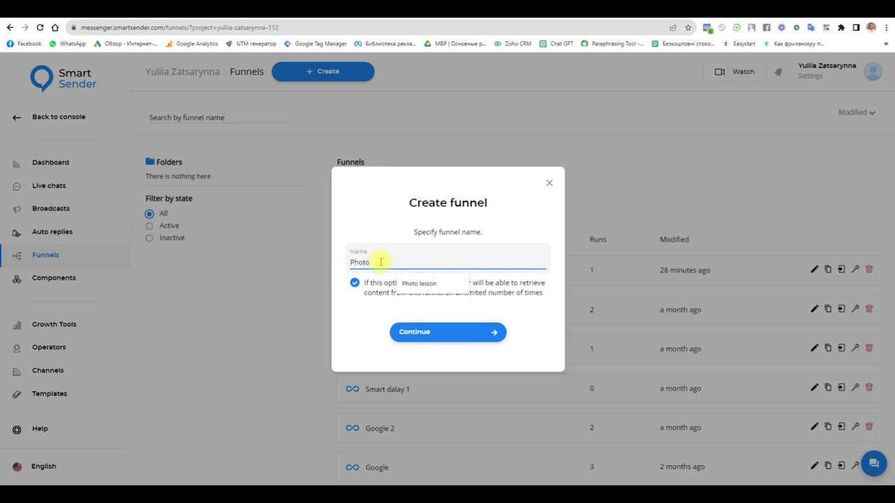
click(418, 332)
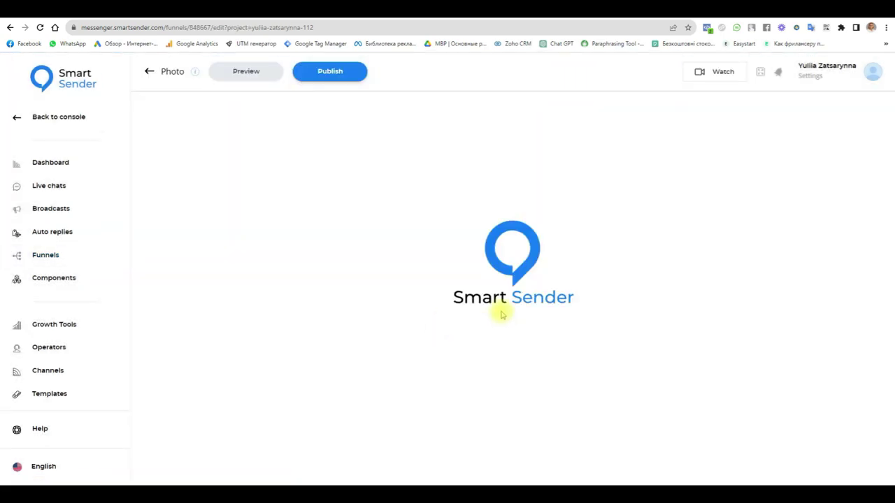
Move the Starting Step left on the canvas and close the channels panel.
drag(573, 293, 418, 257)
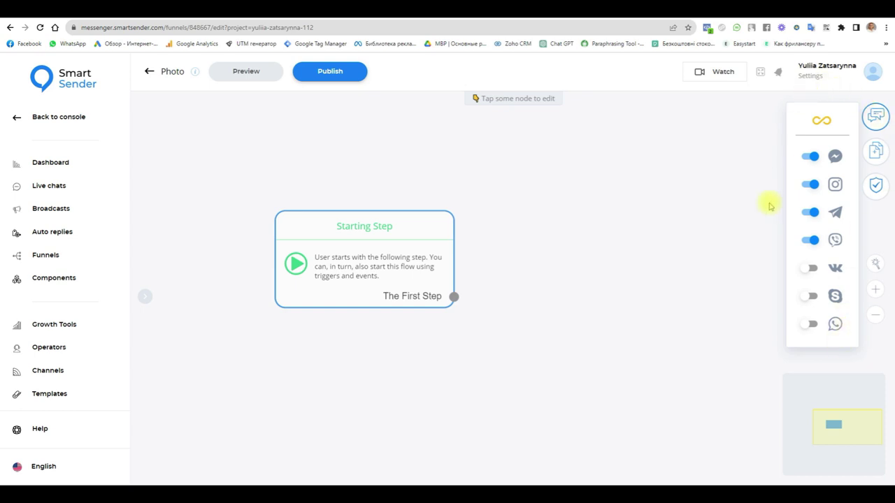
click(875, 116)
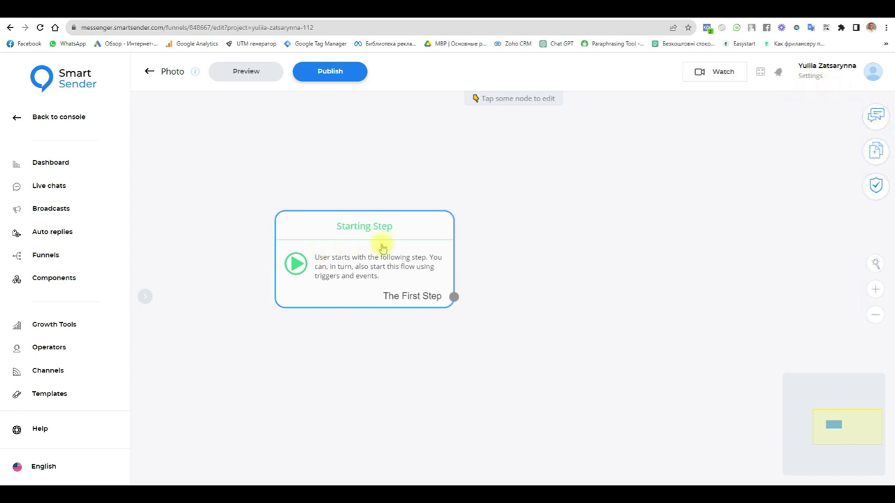
drag(384, 234, 293, 210)
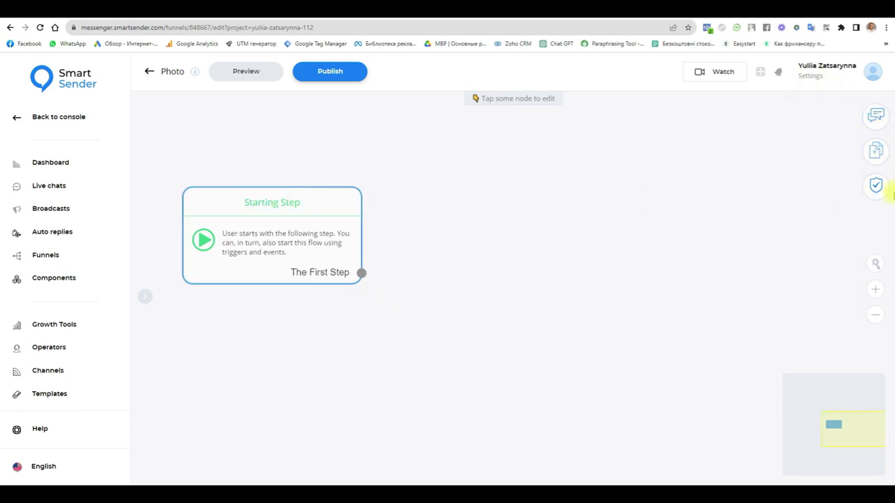
click(874, 151)
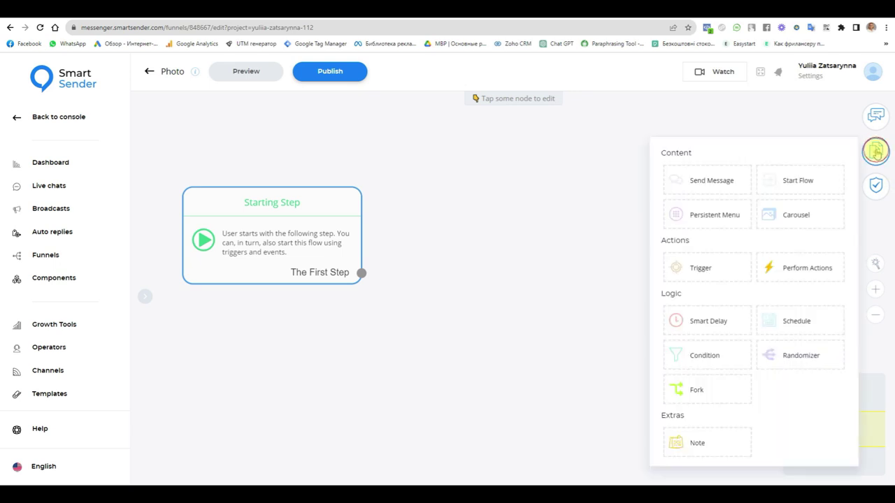
Add a Send Message step connected to the Starting Step.
click(708, 183)
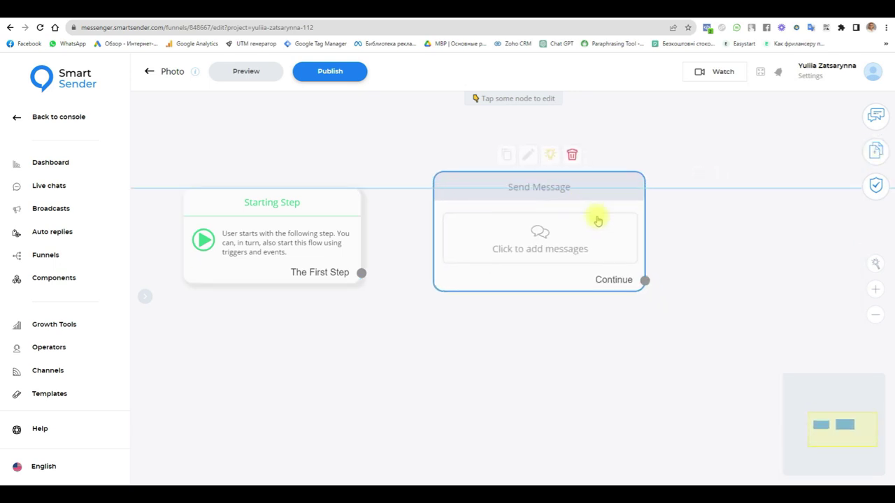
click(595, 216)
drag(361, 273, 448, 206)
click(469, 196)
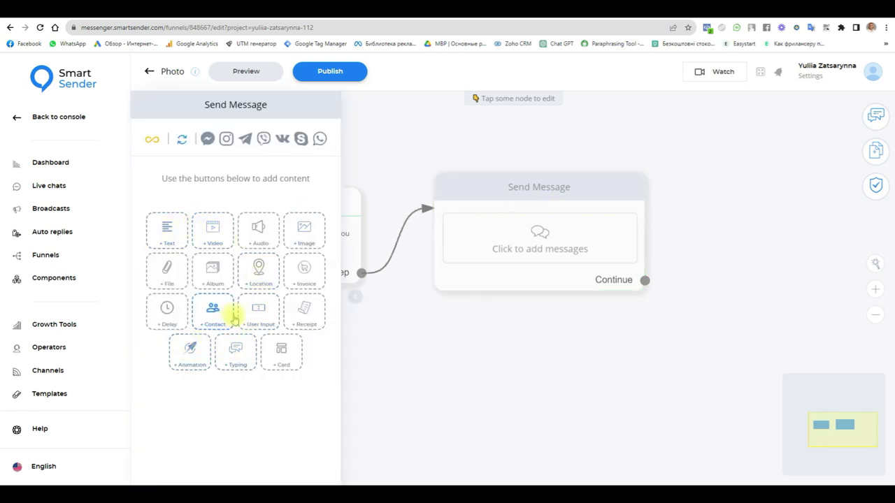
Add a user input question 'Send picture message below👇' to the message.
click(259, 313)
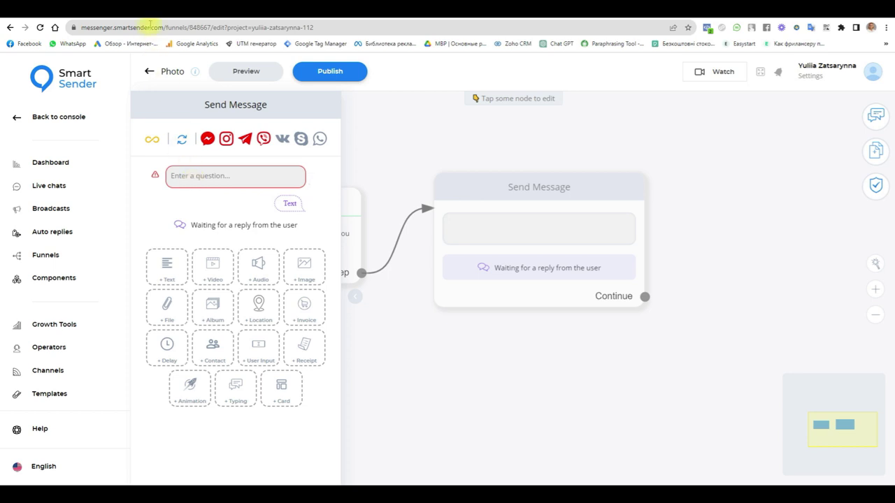
click(203, 176)
text(Send picture message below)
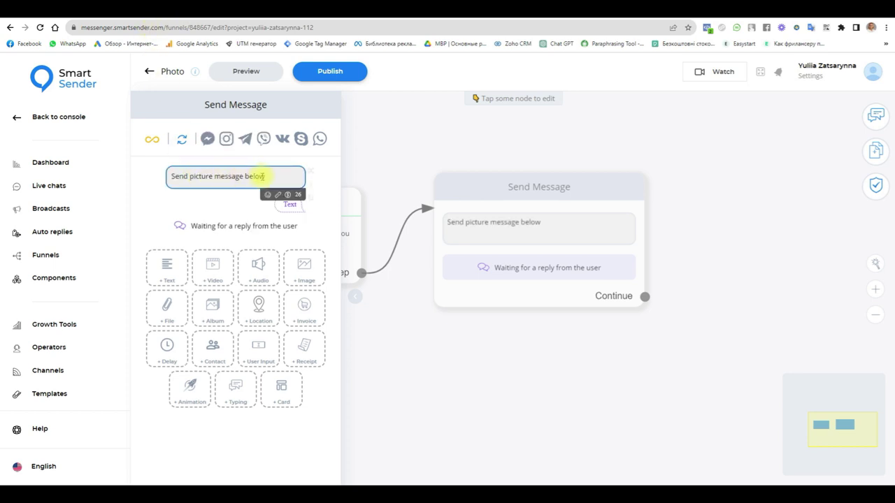
click(267, 194)
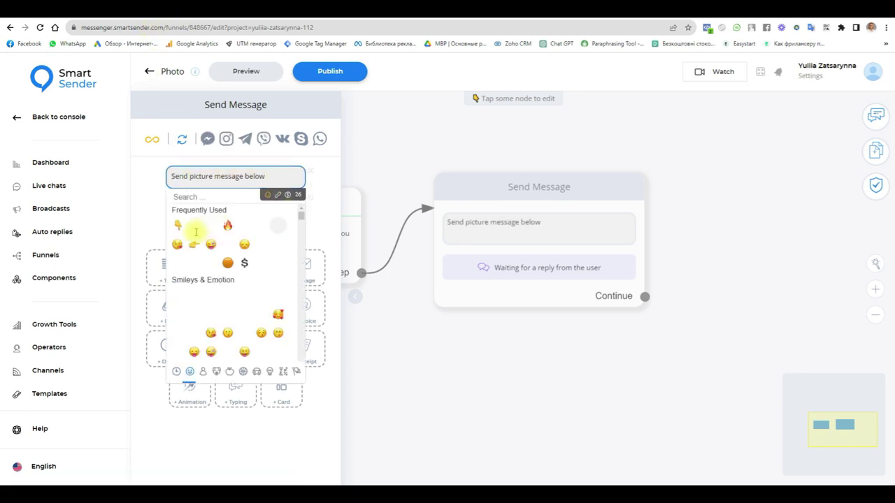
click(177, 225)
click(266, 197)
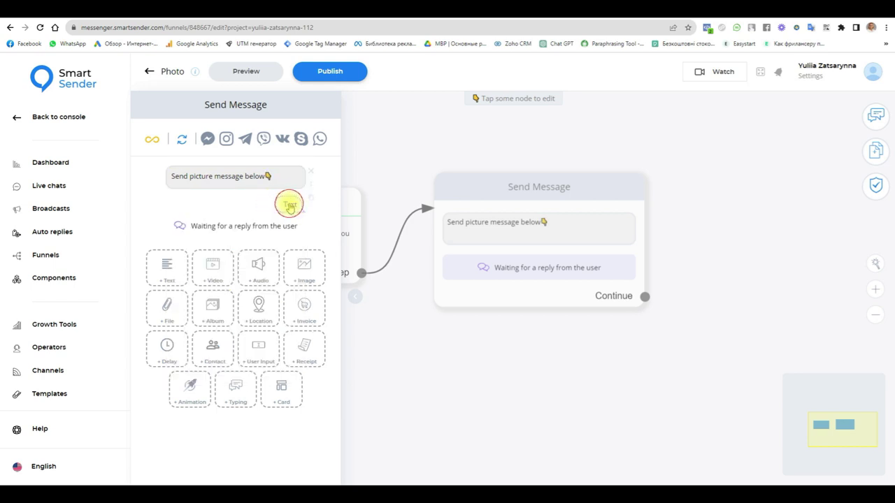
click(289, 205)
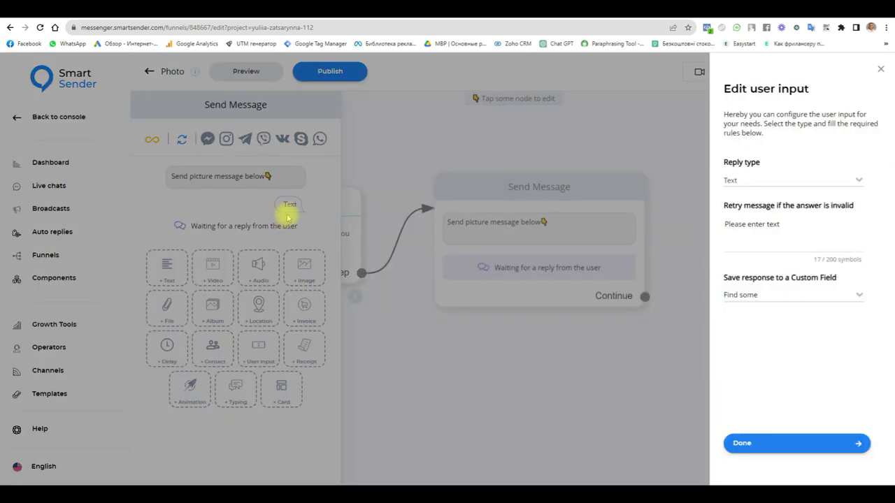
Set the picture question's reply type to Image, saved to the Photo lesson field.
click(753, 184)
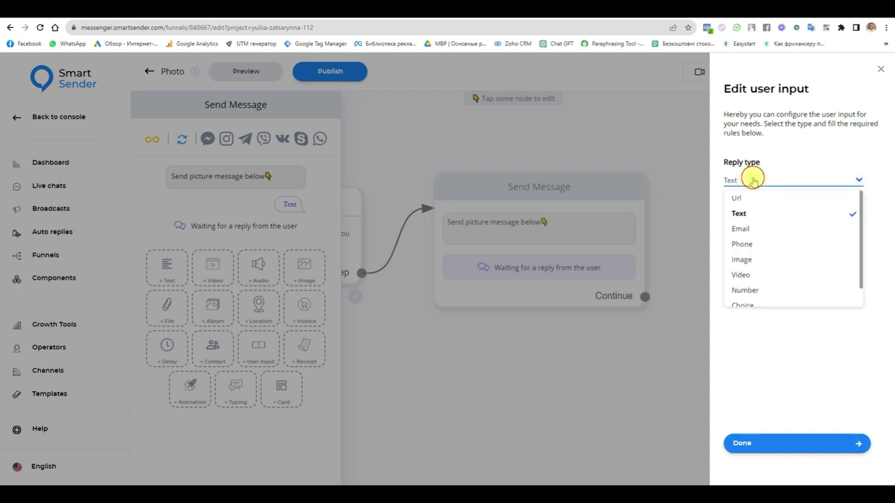
click(743, 259)
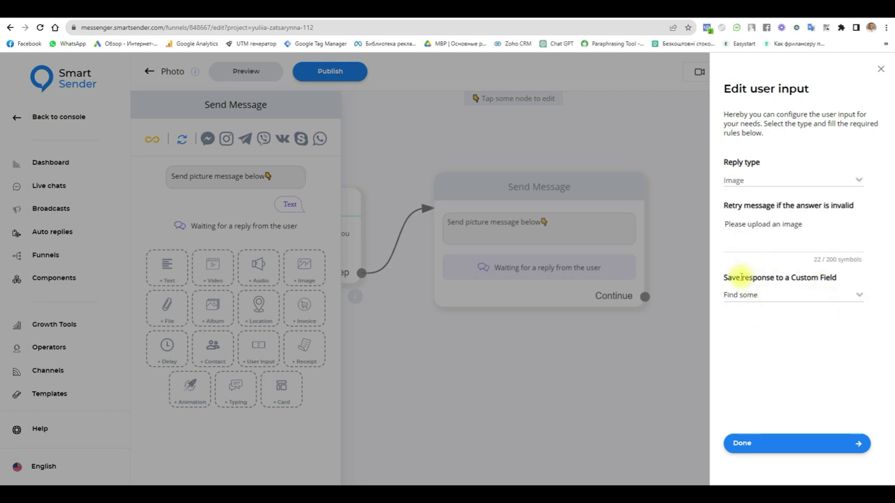
drag(724, 278, 834, 278)
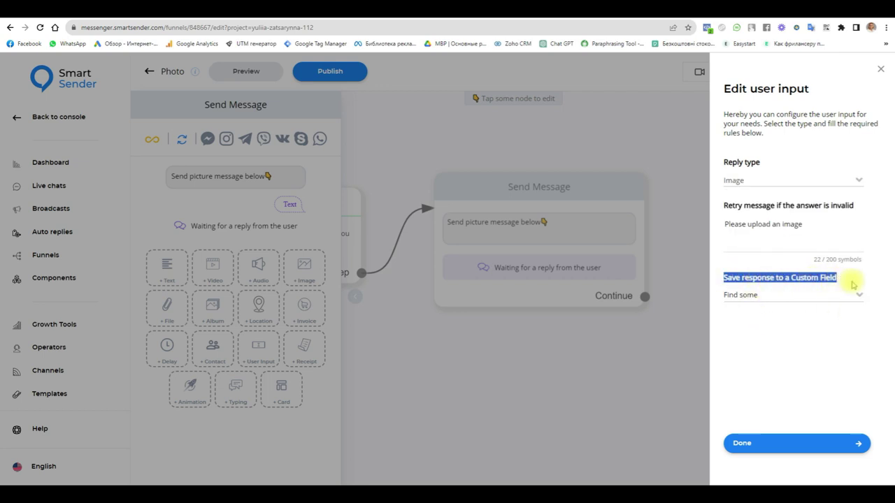
click(784, 295)
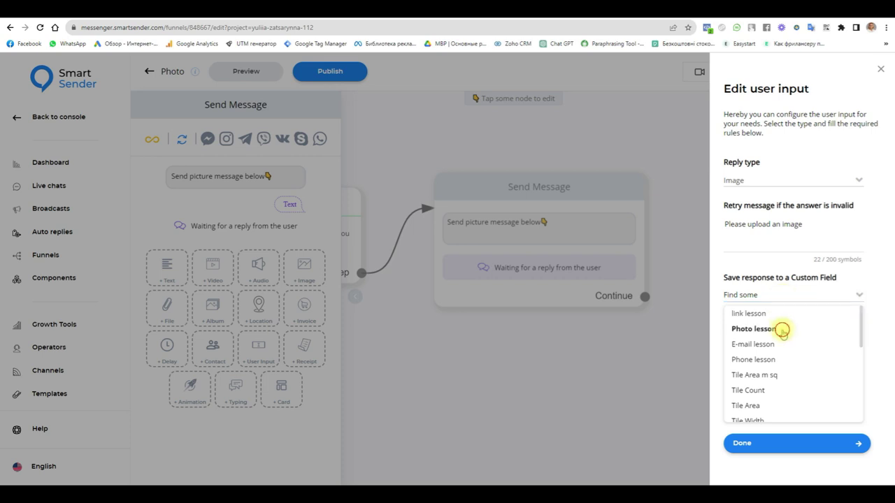
click(753, 329)
click(755, 445)
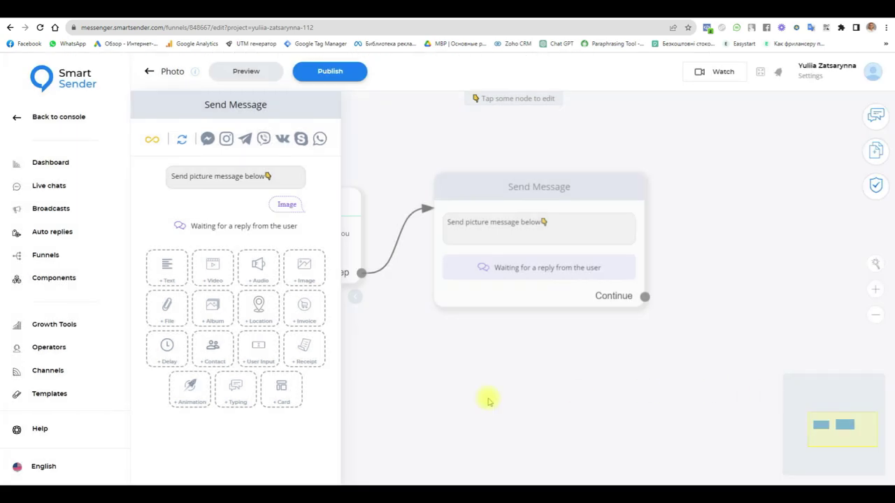
Add a second user input question 'Send a link to your Facebook profile👇'.
click(259, 350)
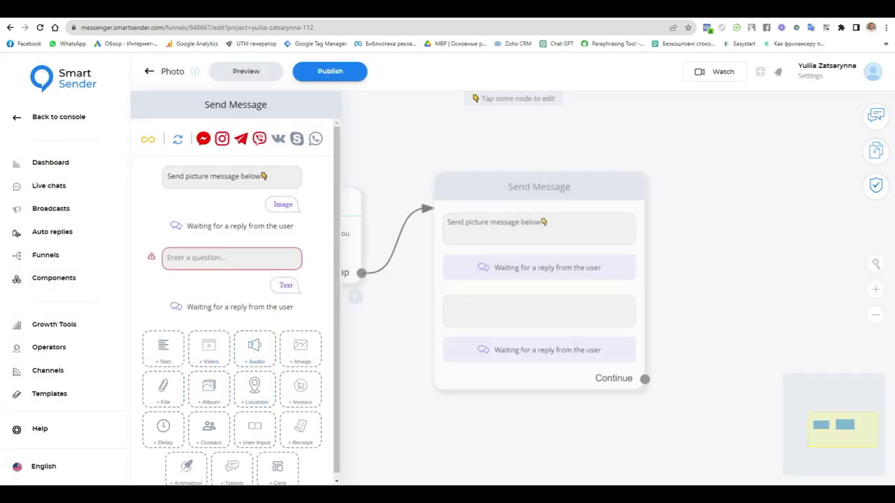
click(200, 258)
text(Send a link to your Facebook profile)
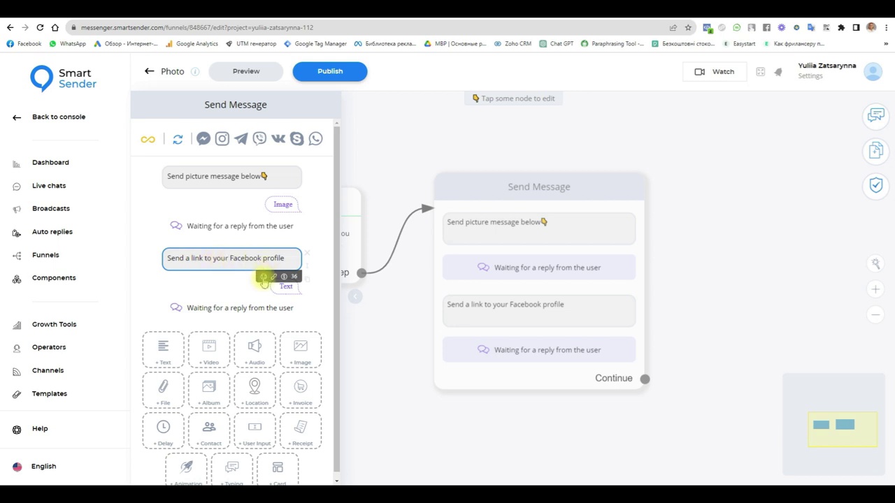
click(263, 277)
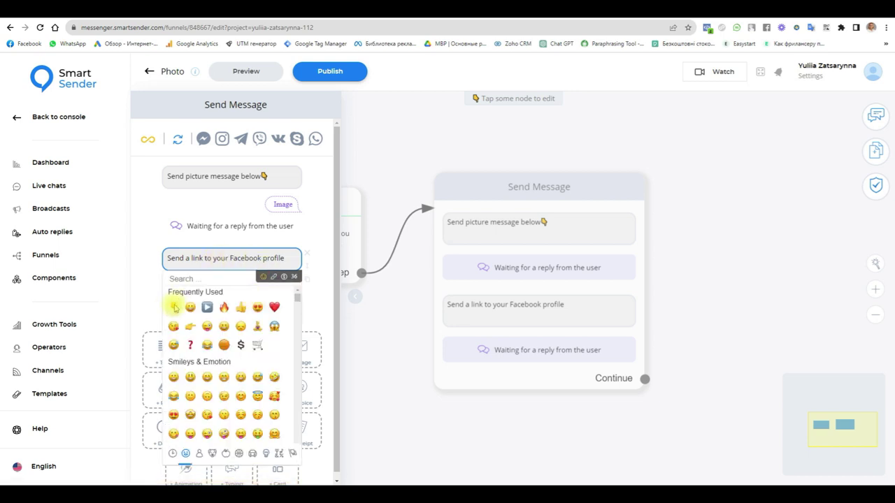
click(174, 306)
click(262, 276)
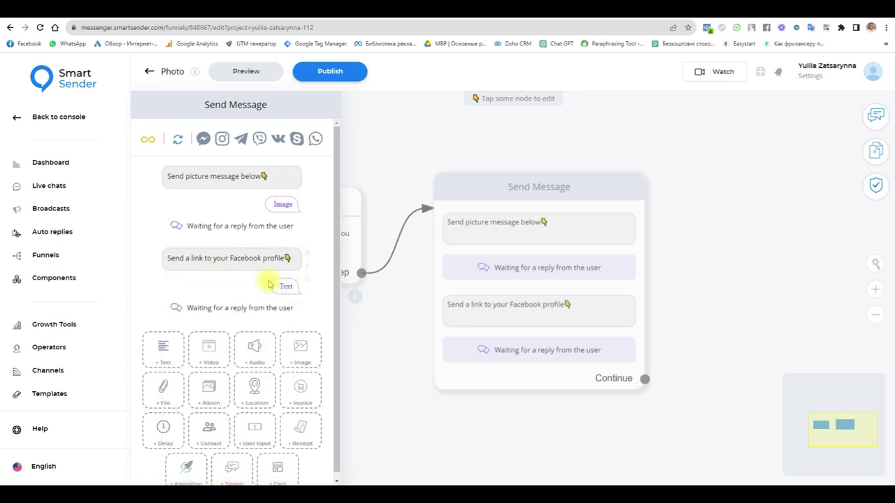
Set the link question's reply type to Url, saved to the link lesson field.
click(285, 286)
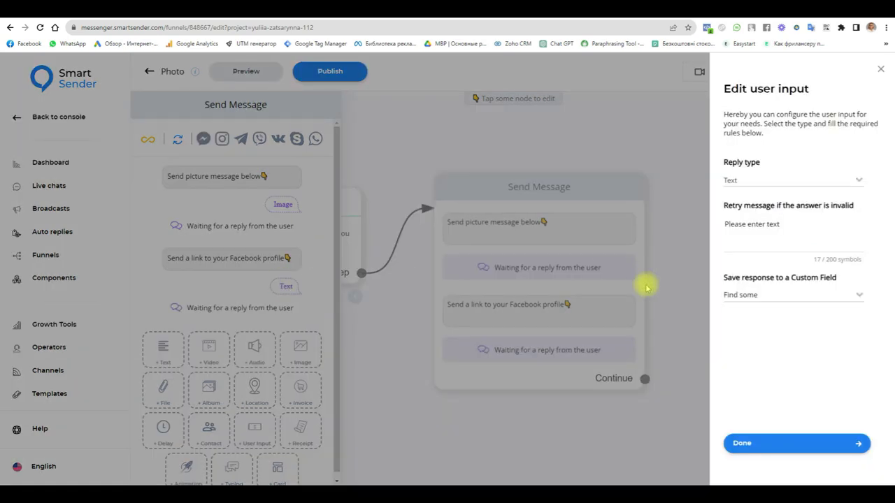
click(766, 183)
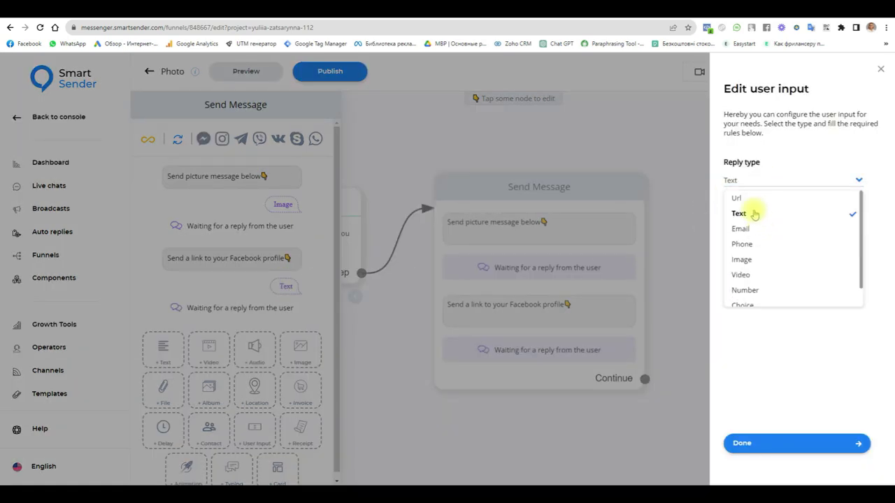
click(745, 198)
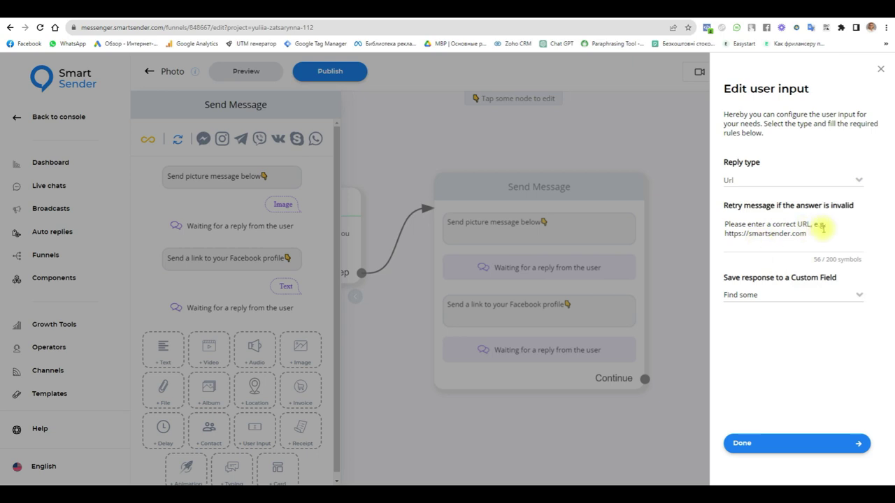
drag(816, 235, 786, 244)
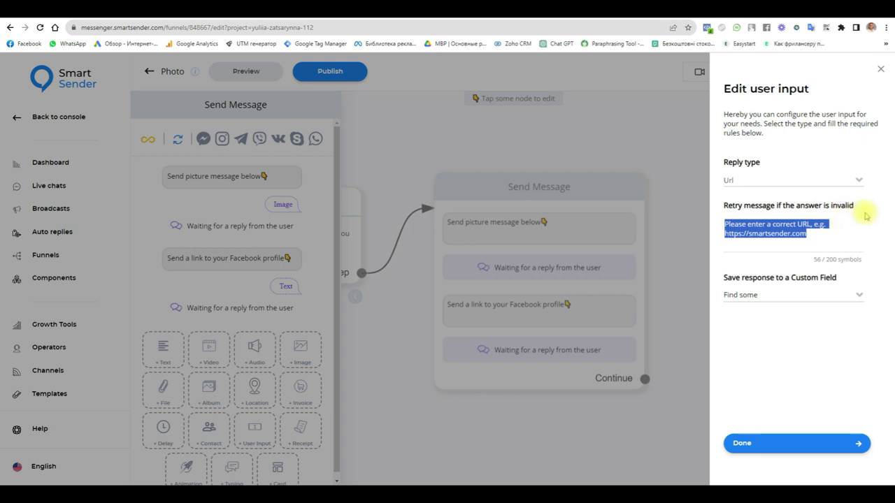
click(754, 296)
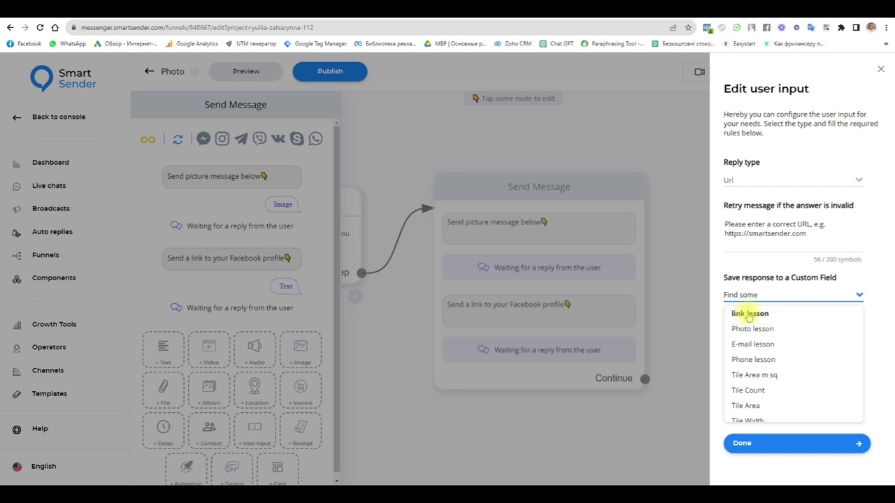
click(748, 315)
click(749, 443)
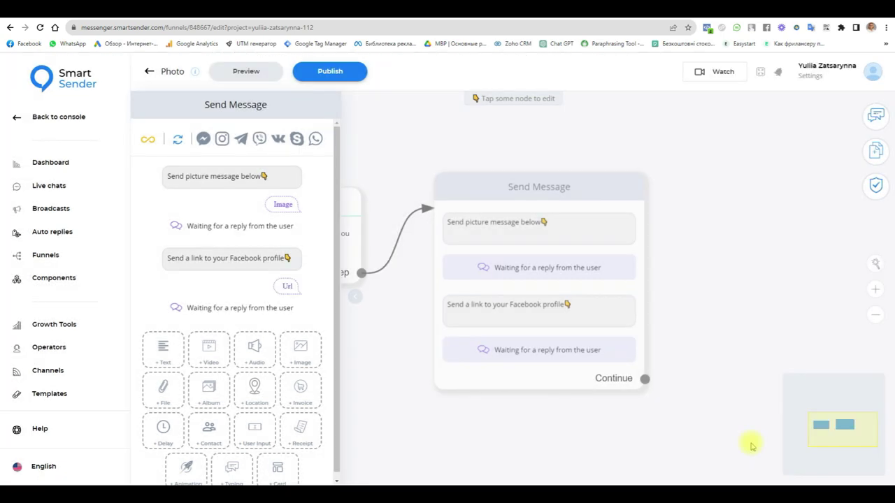
Add a final 'Thanks' text message and publish the Photo funnel.
click(165, 349)
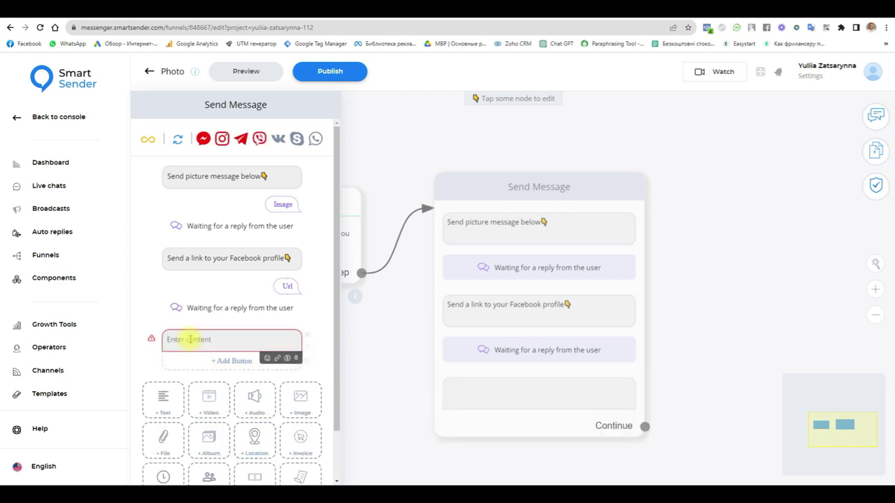
text(Th)
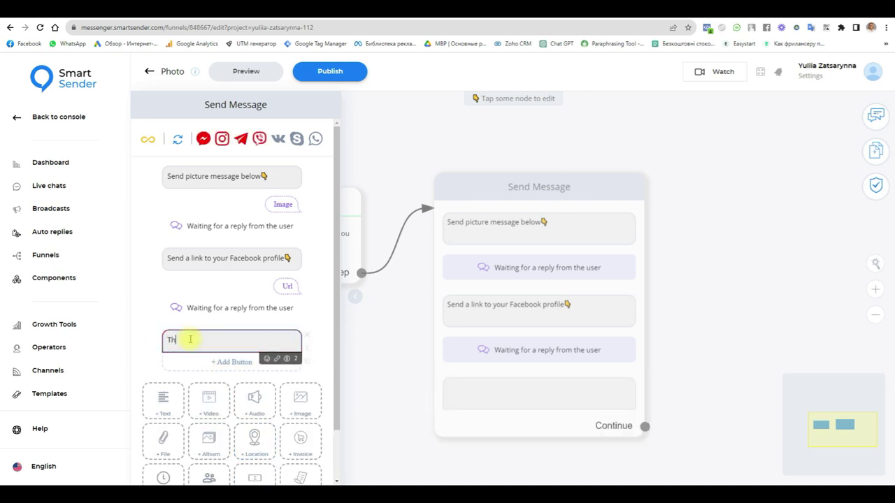
text(anks)
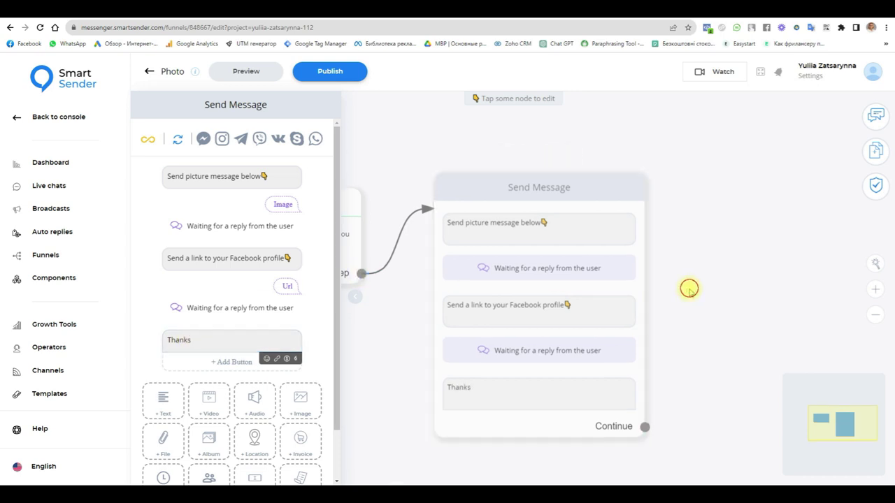
click(689, 288)
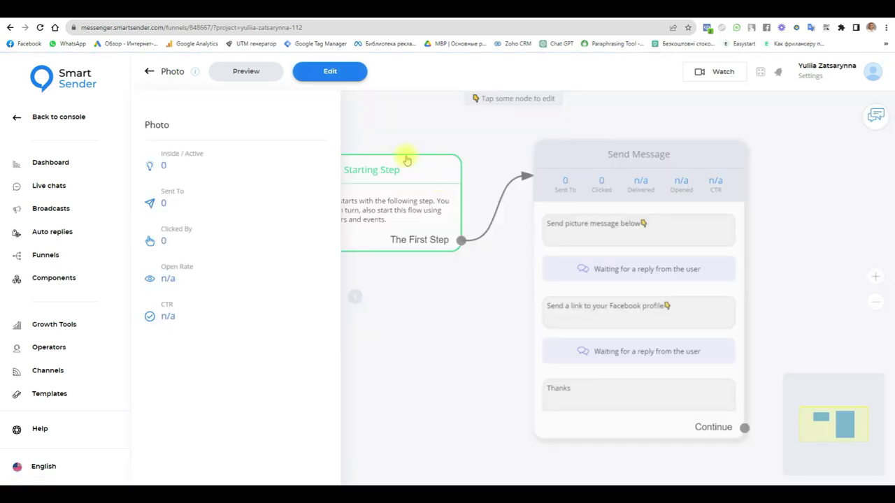
Preview the funnel via marketing_video_123_bot in Telegram Desktop and start the bot chat.
click(247, 75)
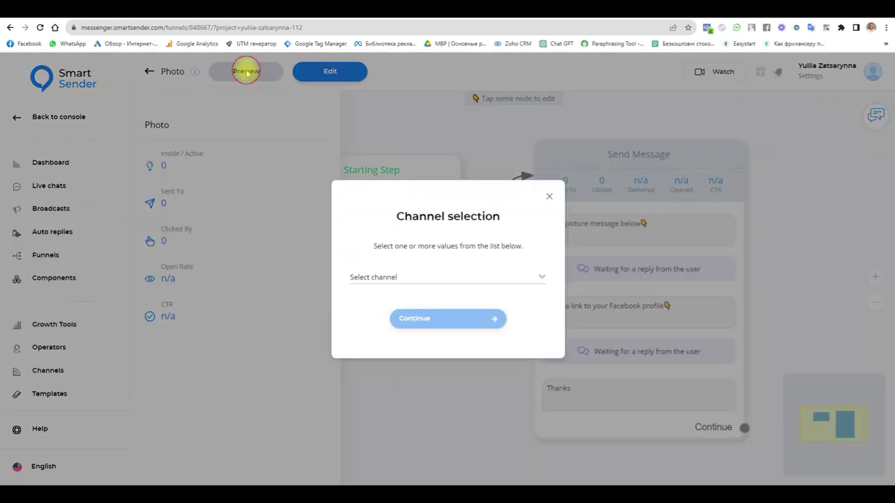
click(425, 278)
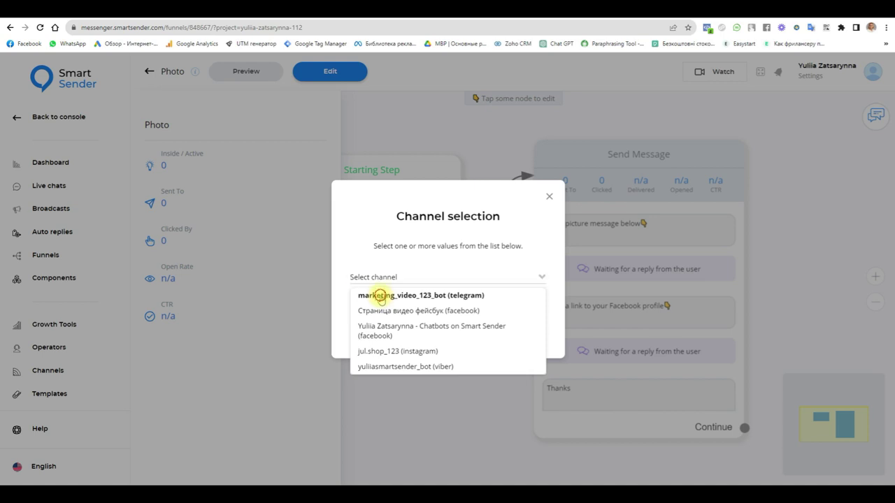
click(381, 296)
click(476, 320)
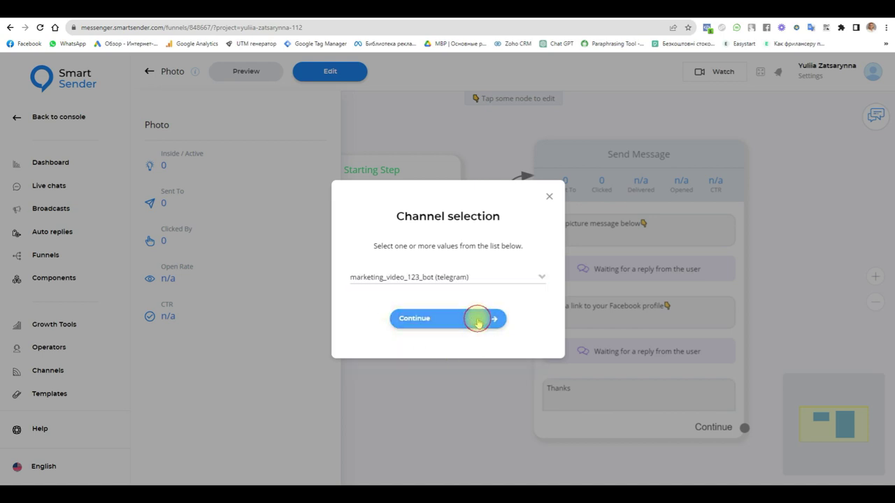
click(507, 109)
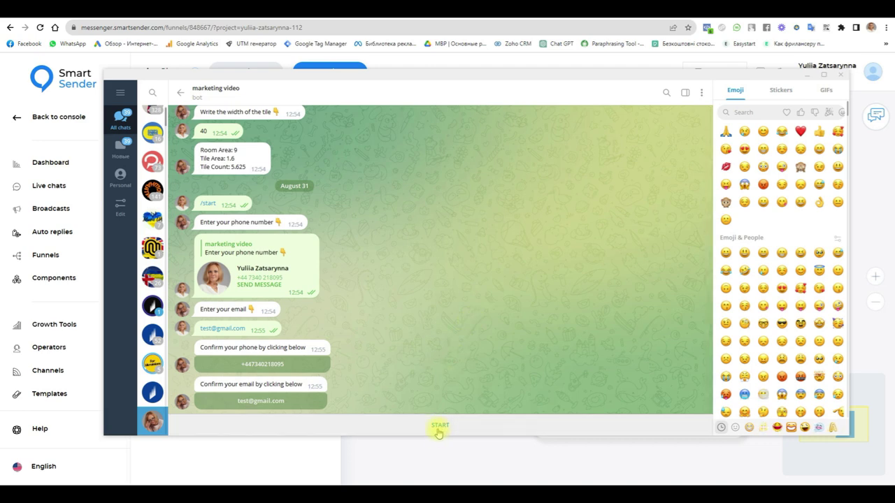
click(438, 426)
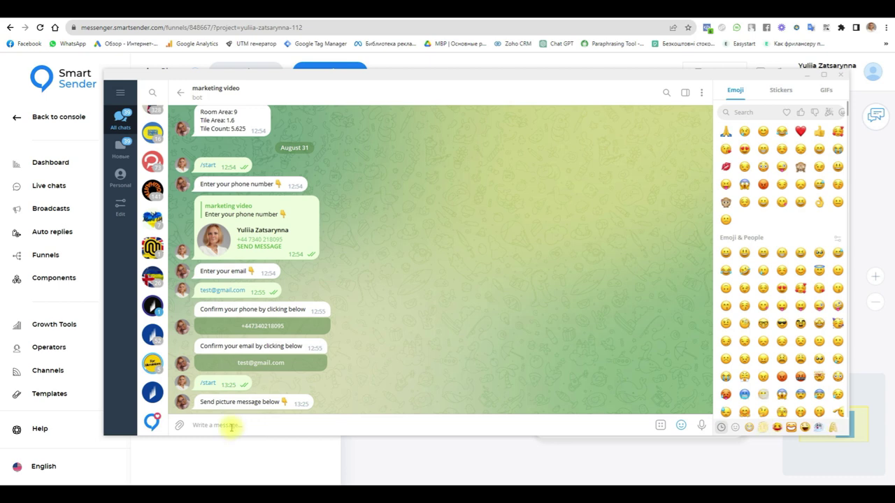
Send a photo to the bot as the picture reply.
click(179, 425)
click(542, 356)
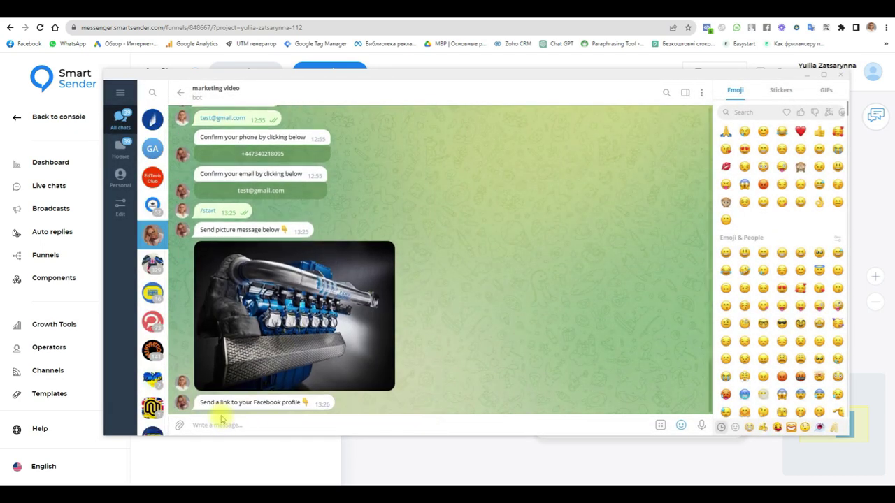
double_click(208, 404)
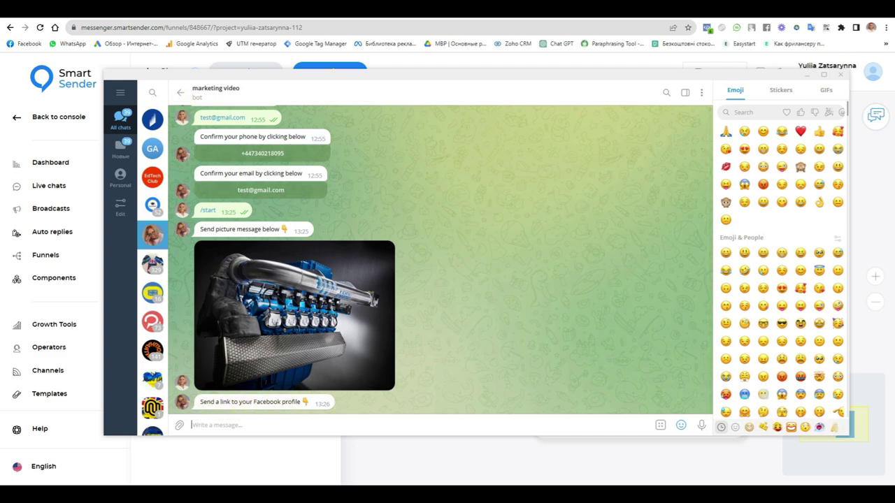
drag(163, 27, 116, 28)
key(ctrl+c)
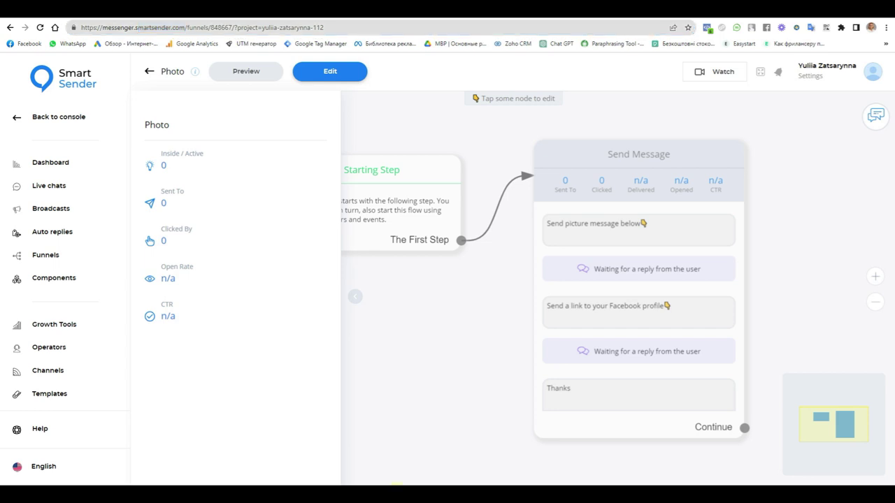
key(alt+Tab)
click(216, 425)
key(ctrl+v)
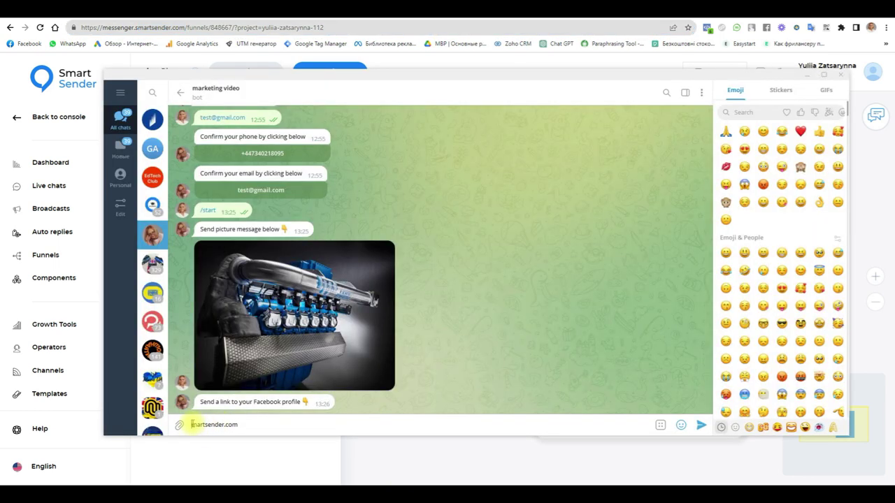
text(www)
text(.)
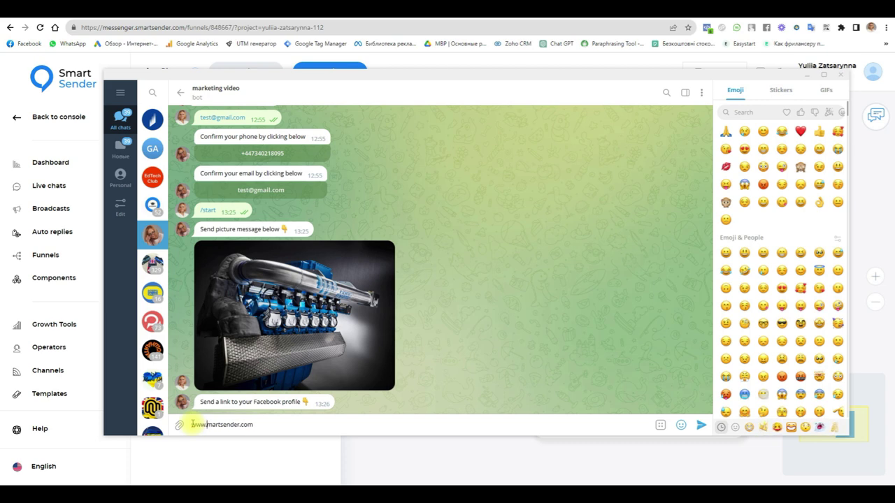
text(s)
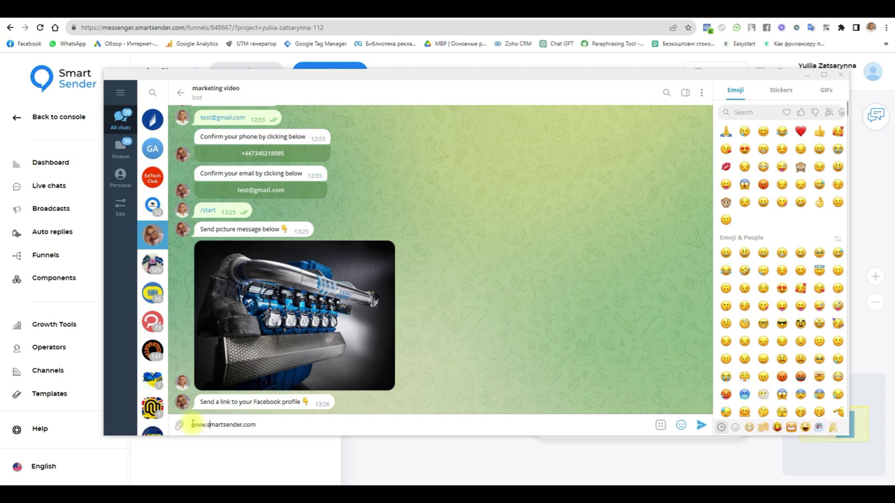
key(Return)
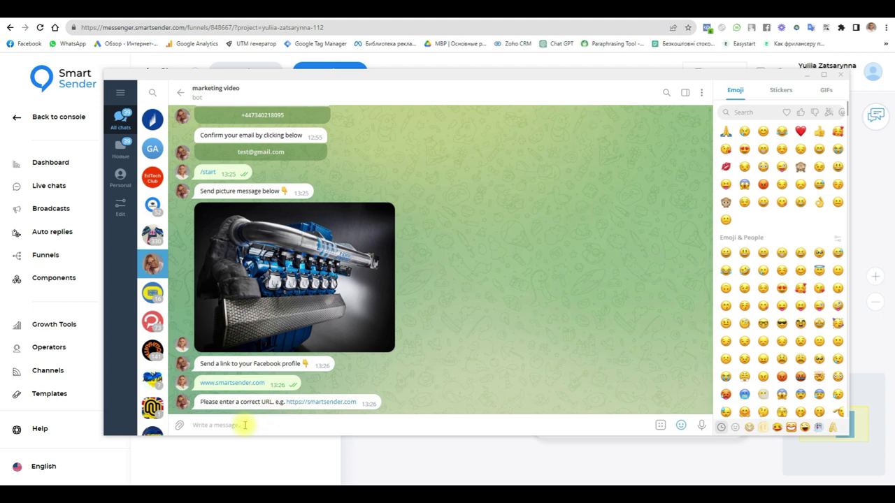
key(ctrl+v)
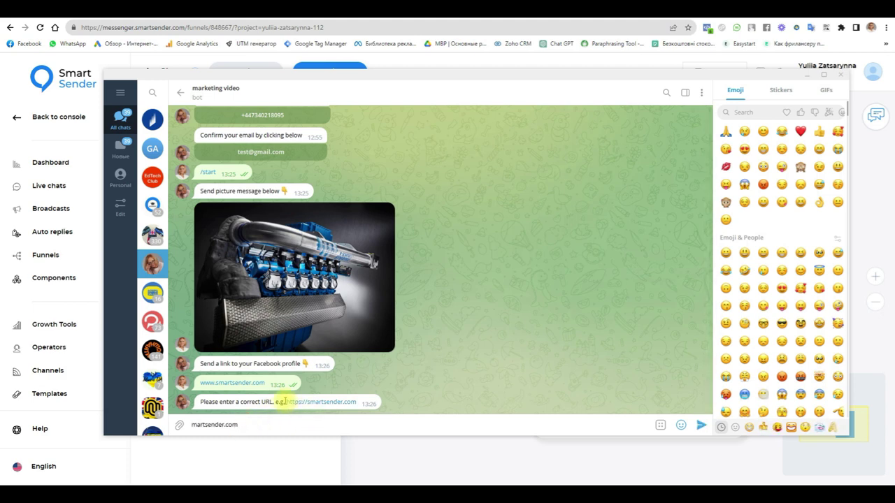
drag(286, 402, 299, 400)
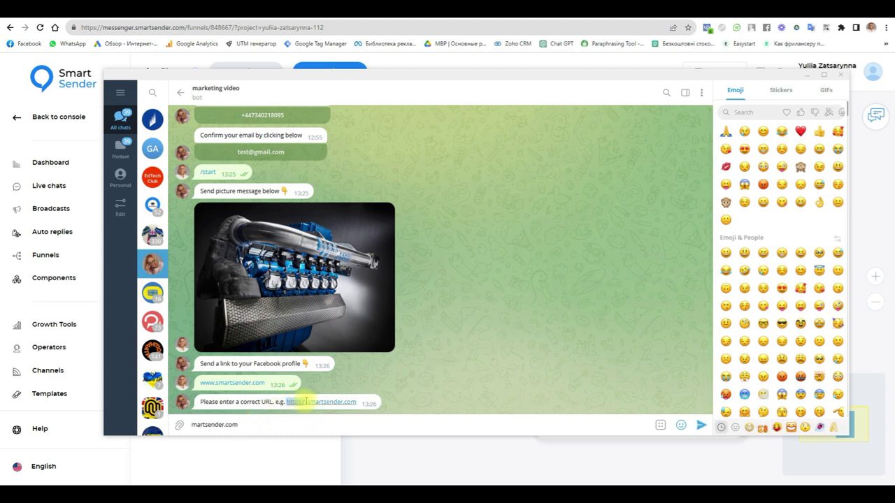
click(191, 424)
text(https://)
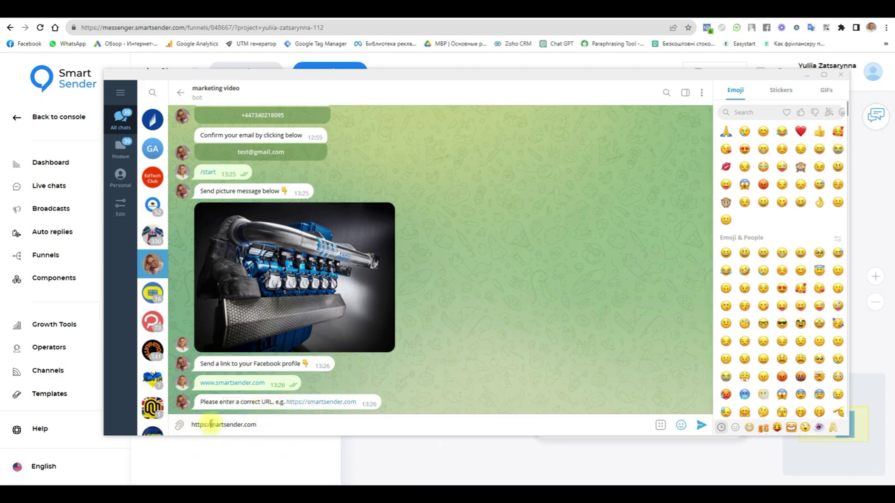
text(/)
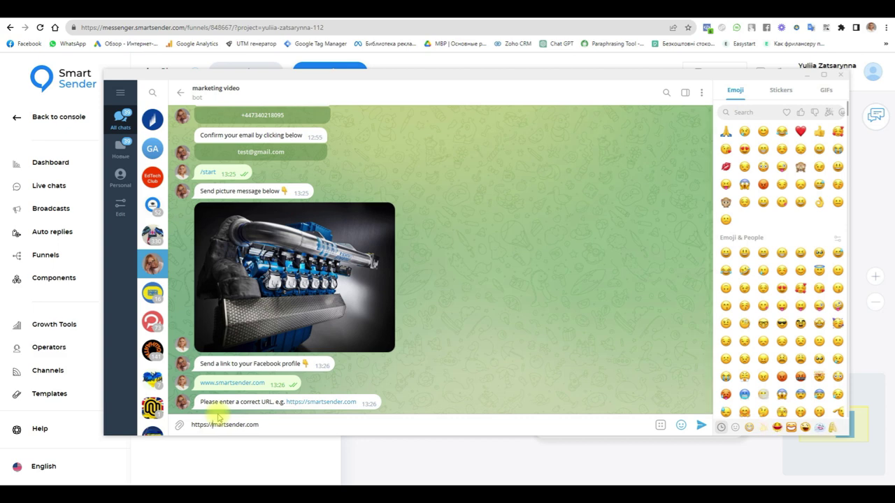
key(Return)
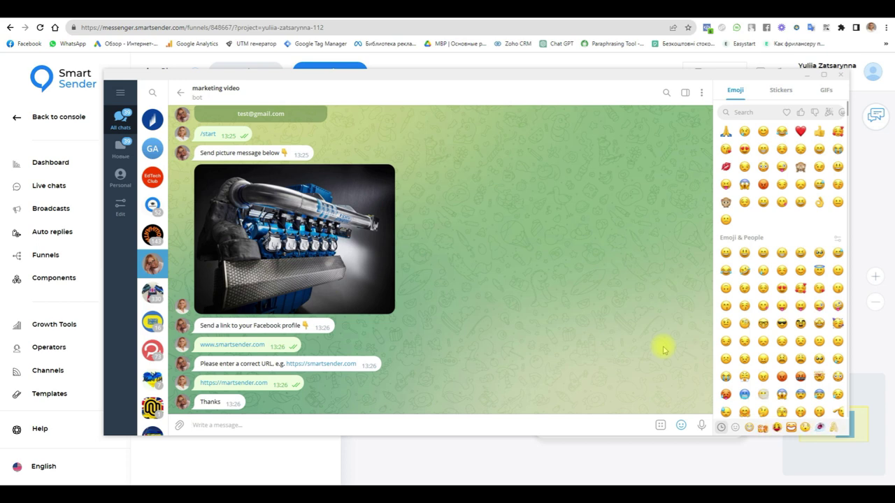
click(807, 75)
Open the most recent live chat and show its contact information card.
click(50, 186)
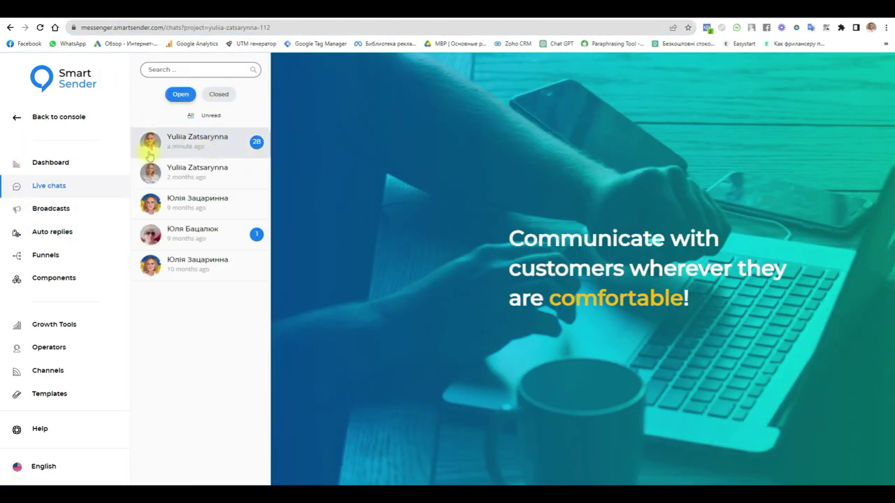
click(185, 141)
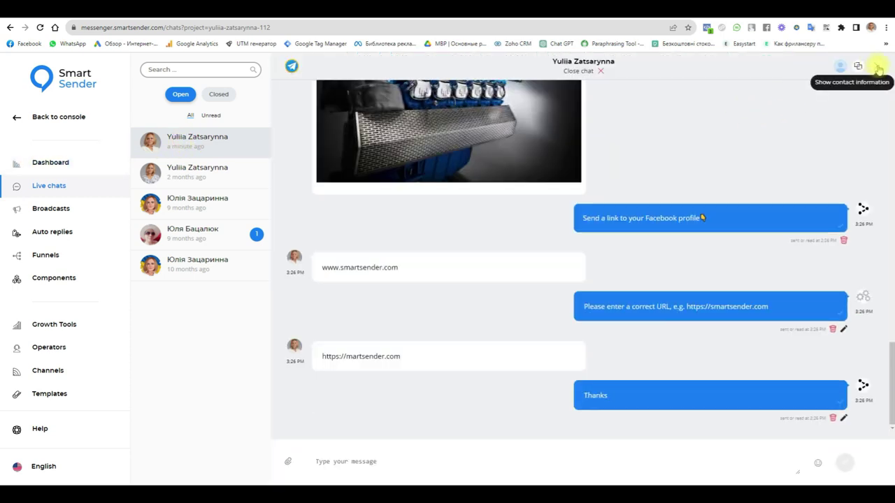
click(875, 66)
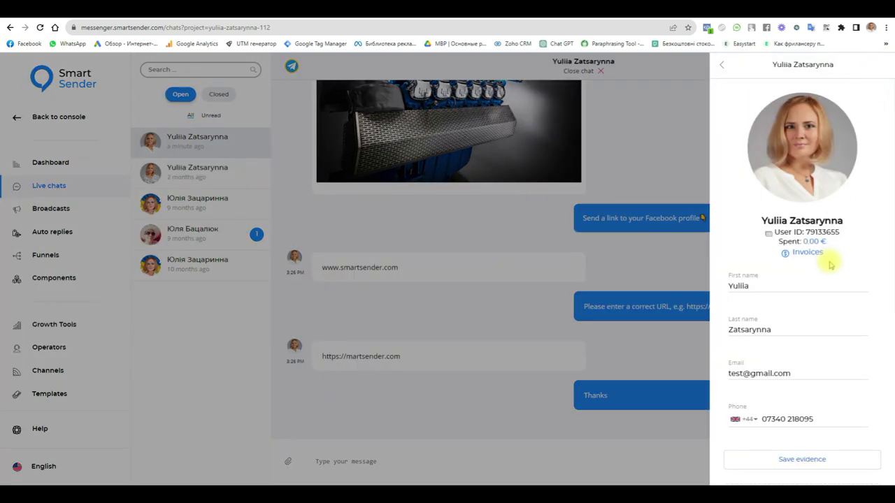
Expand the contact's variables to reveal Photo lesson and link lesson.
scroll(776, 259, down, 2)
scroll(771, 259, down, 2)
scroll(805, 365, down, 3)
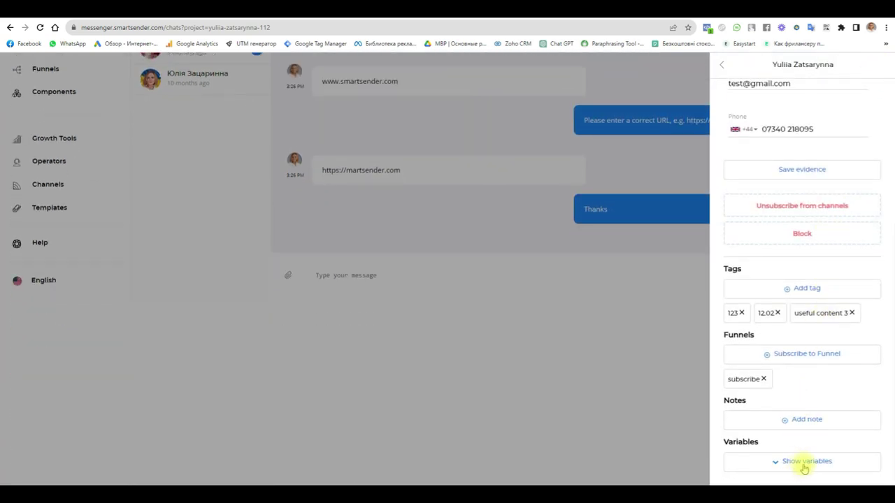
click(810, 463)
scroll(845, 373, down, 3)
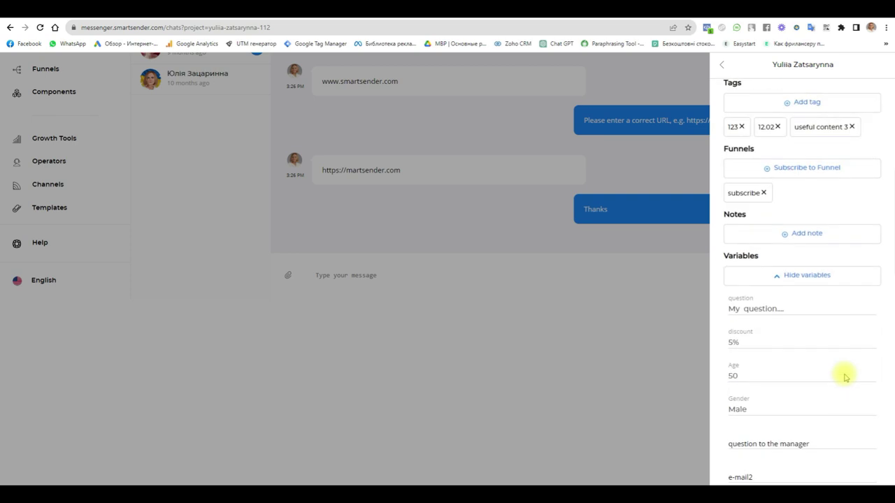
scroll(845, 373, down, 1)
scroll(845, 375, down, 4)
scroll(839, 379, down, 2)
scroll(831, 381, down, 4)
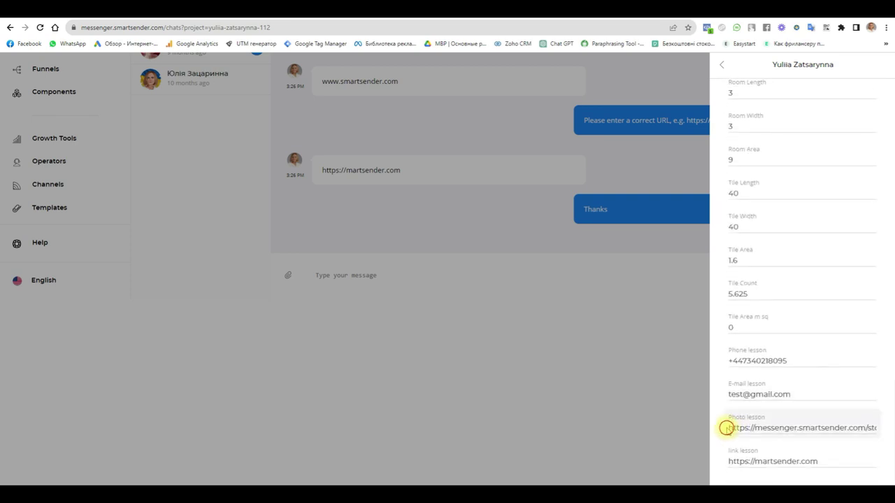
Load the Photo lesson URL in a new browser tab to see the engine photo, then return.
drag(727, 428, 865, 434)
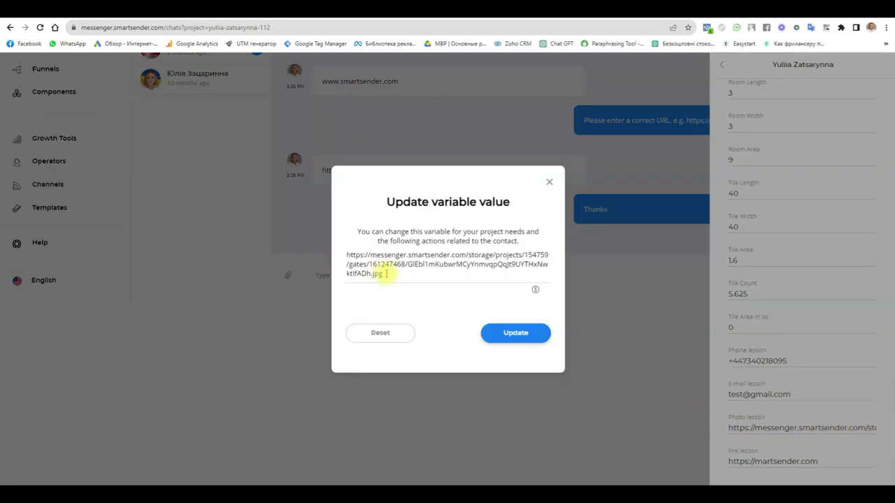
drag(387, 273, 335, 260)
key(ctrl+c)
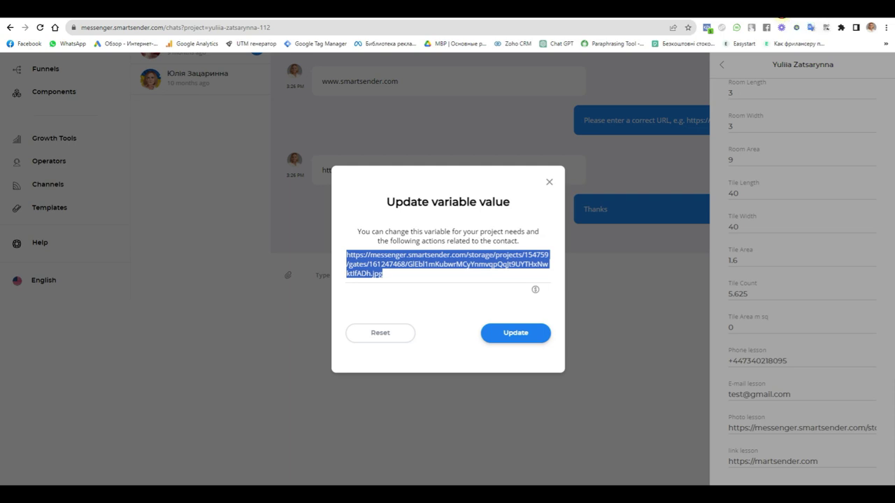
key(ctrl+t)
key(ctrl+v)
click(151, 47)
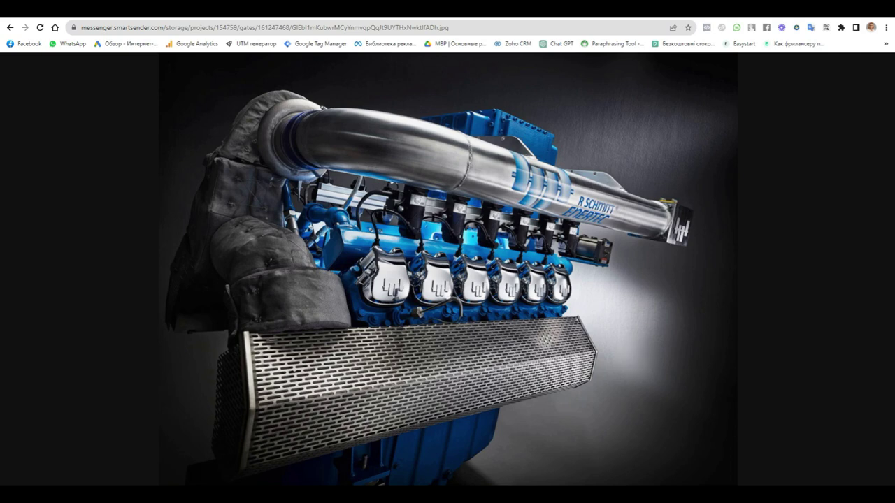
key(ctrl+w)
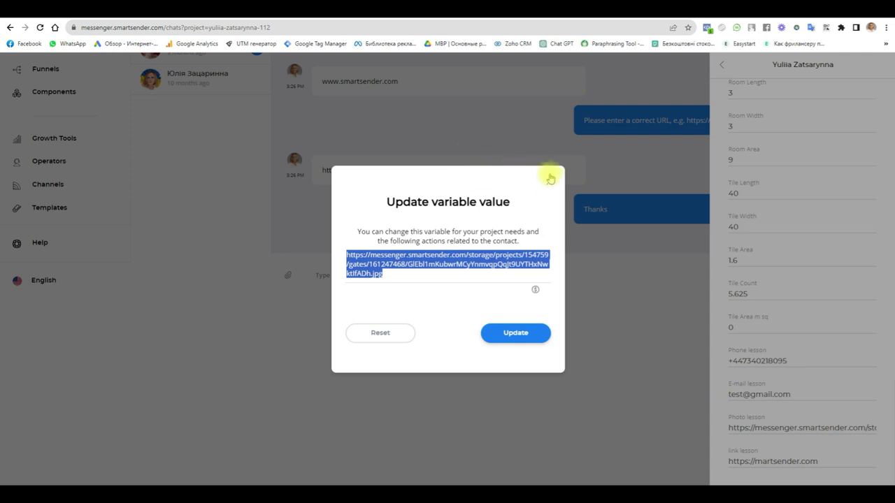
click(550, 183)
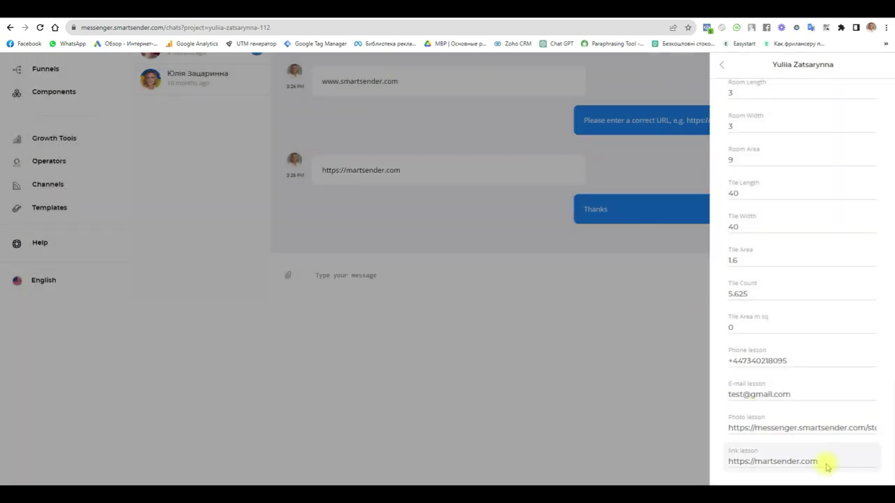
drag(820, 462, 731, 461)
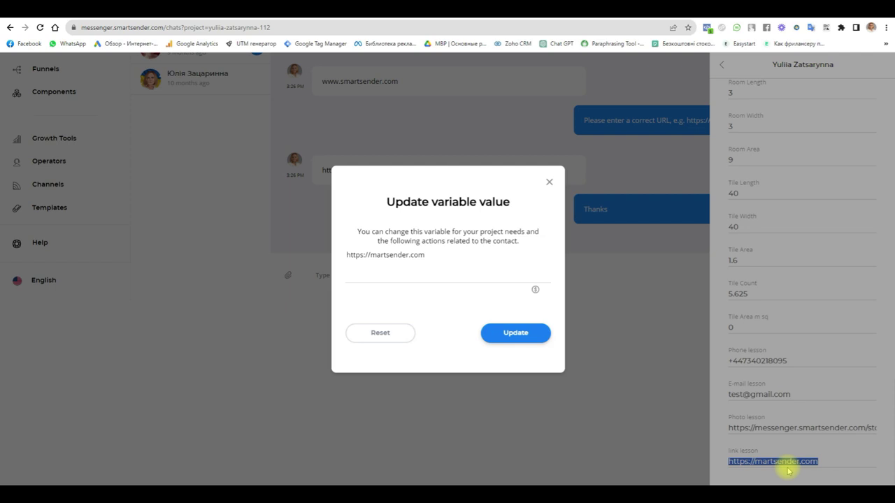
click(549, 182)
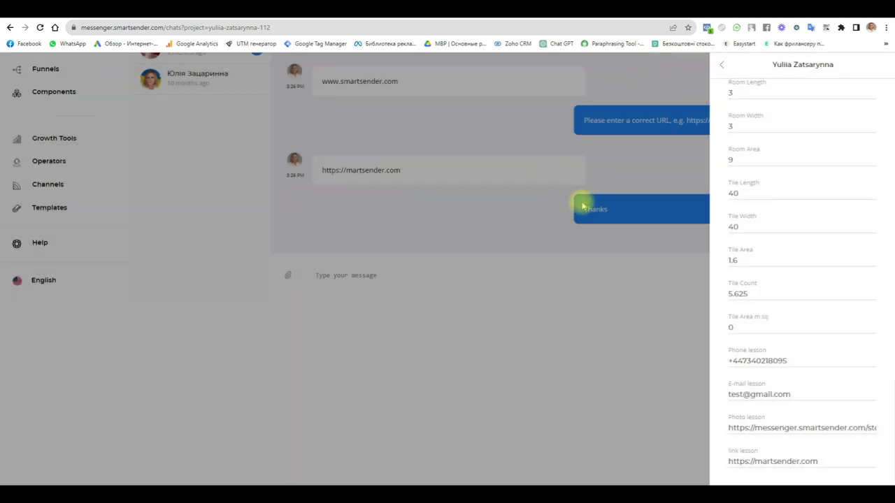